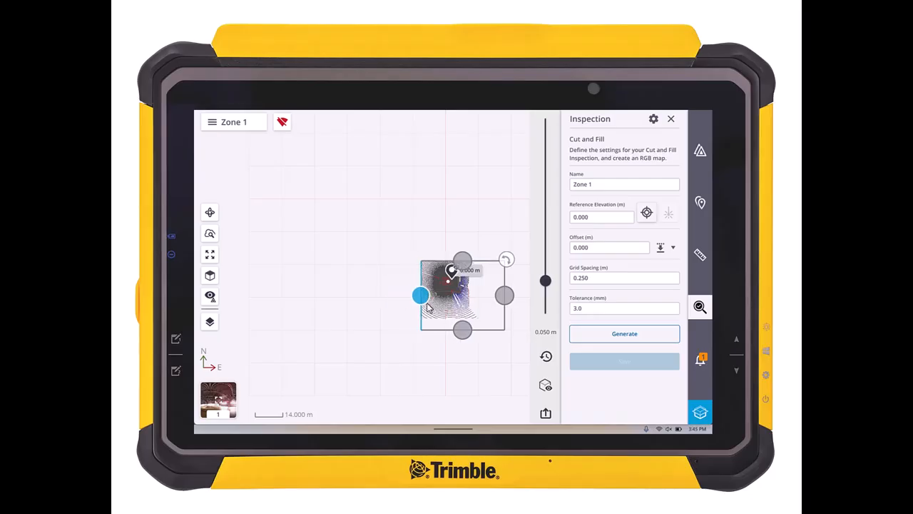
Step: Tighten the Zone 1 inspection boundary on all sides around the dense scan area and generate the cut and fill map
left_click_drag(510, 301, 468, 301)
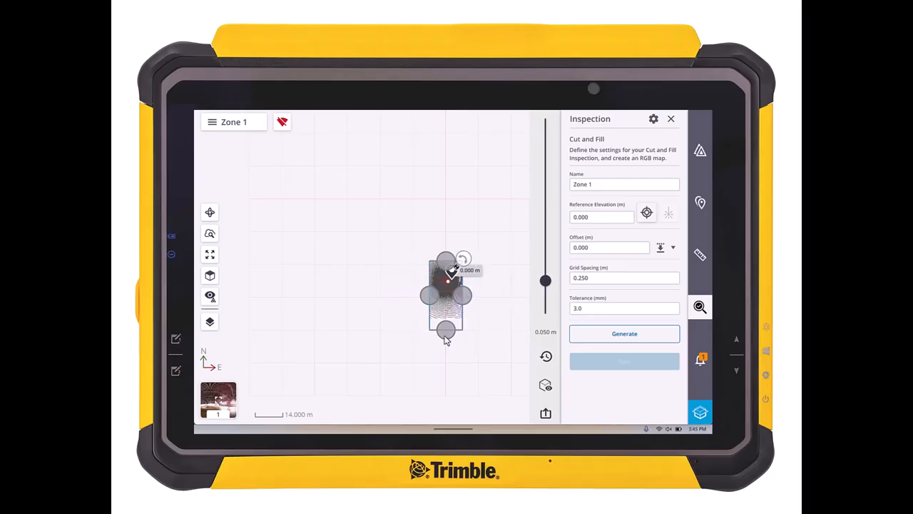
left_click_drag(445, 332, 443, 304)
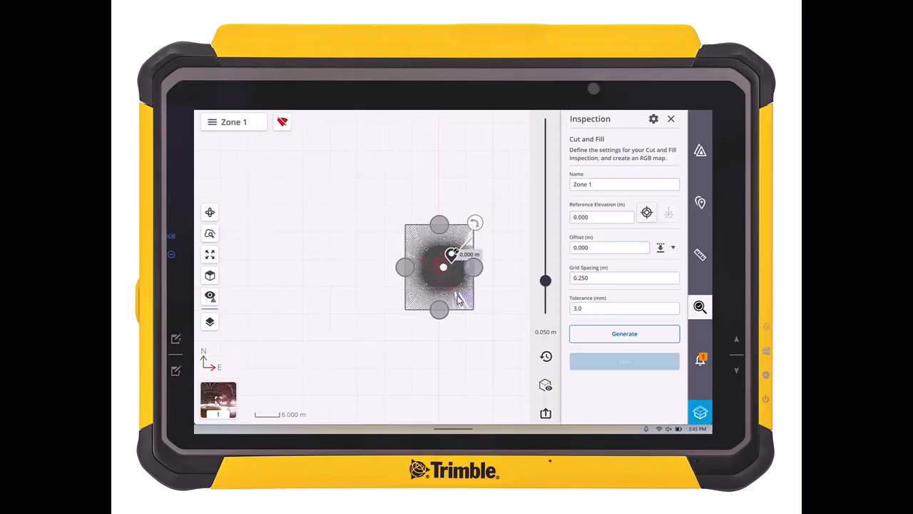
left_click_drag(411, 270, 412, 272)
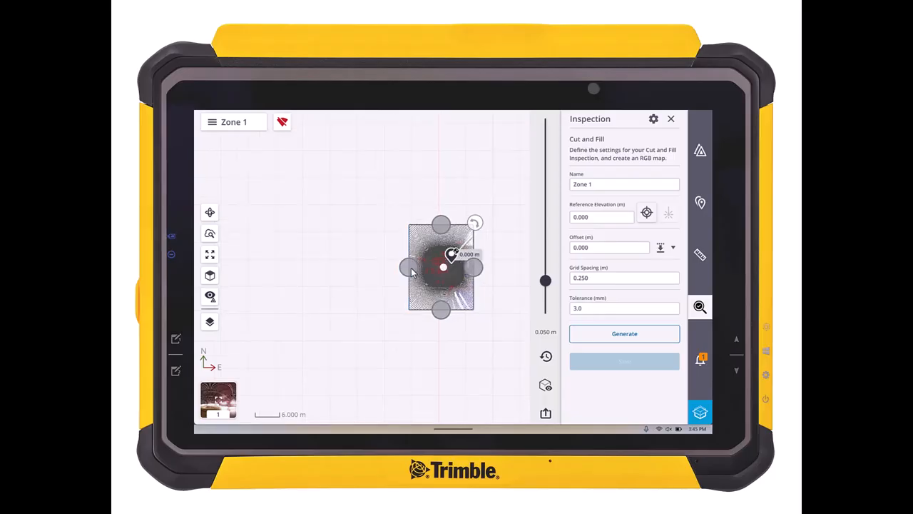
left_click_drag(441, 230, 441, 236)
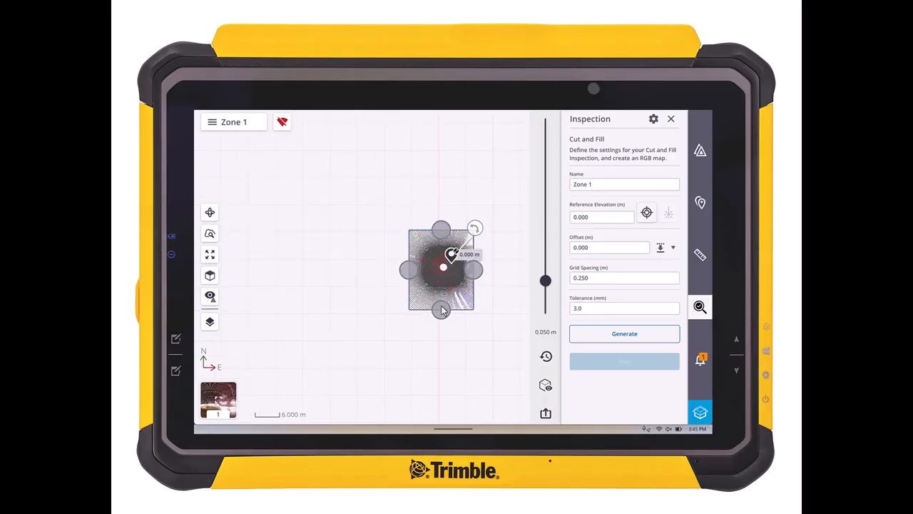
left_click_drag(442, 311, 442, 308)
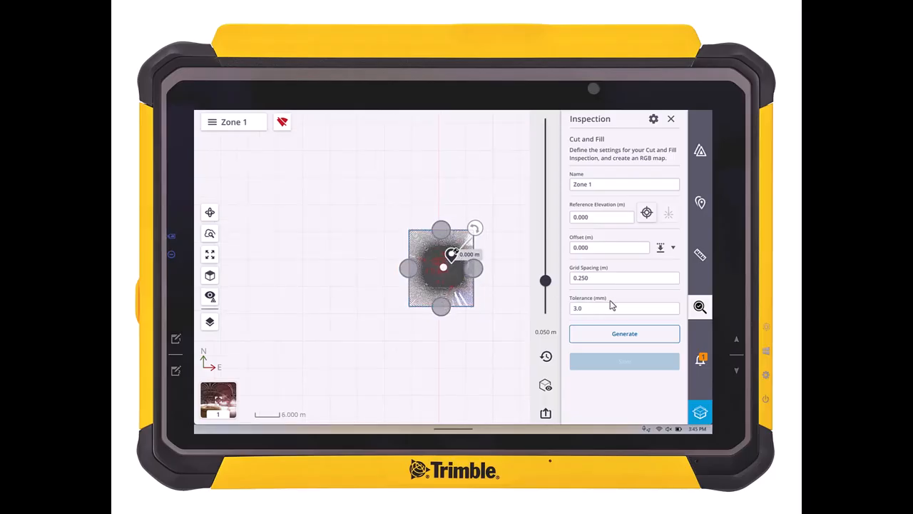
left_click(619, 336)
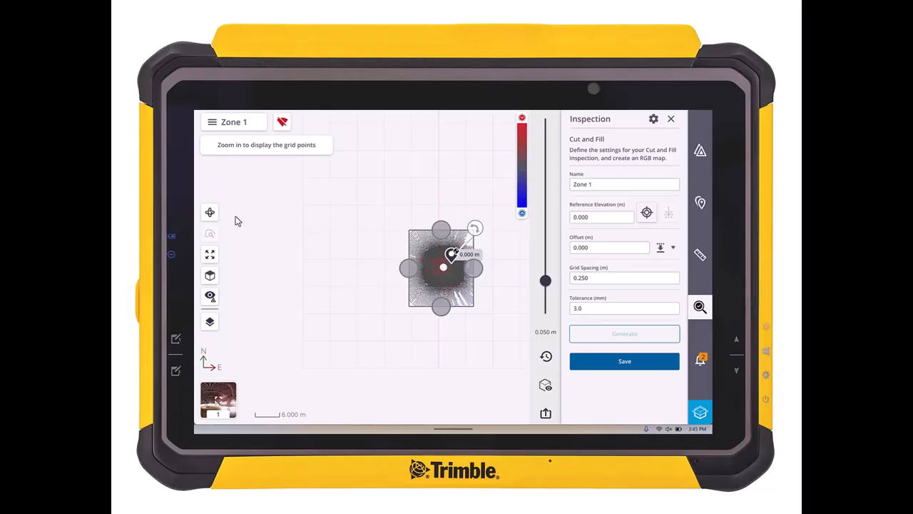
Step: Examine the generated cut and fill grid points from a tilted 3D view and from above
left_click(210, 212)
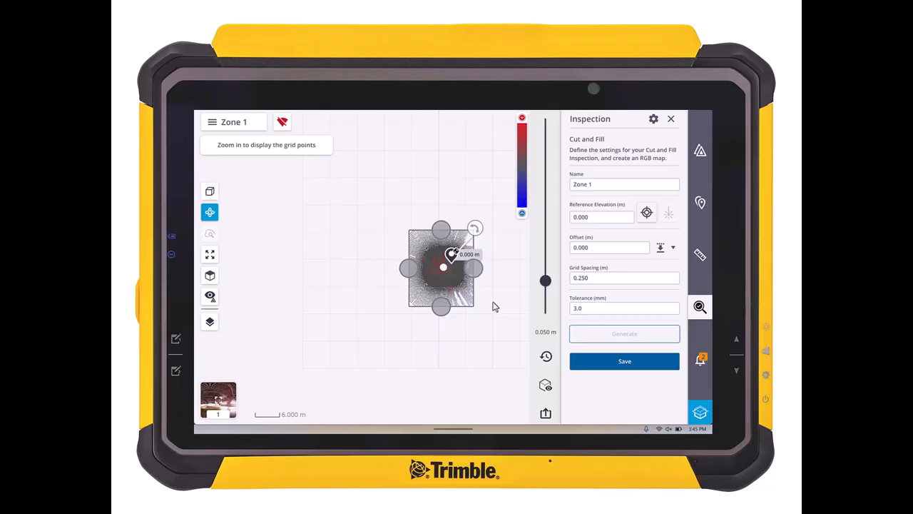
left_click_drag(492, 304, 497, 232)
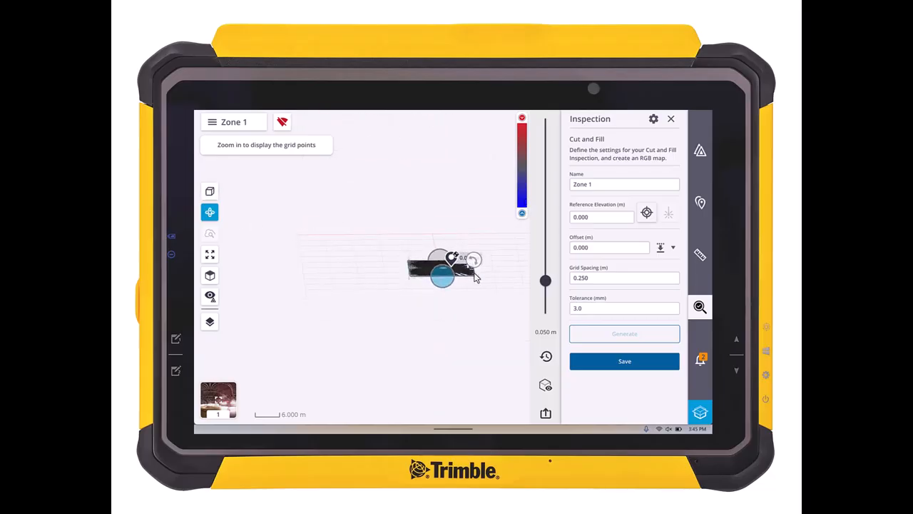
scroll(478, 276, "up", 6)
scroll(388, 288, "up", 3)
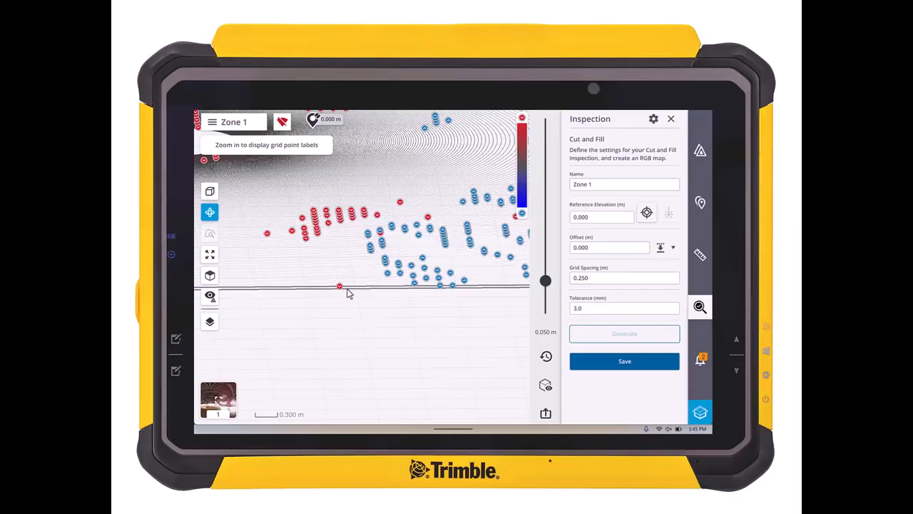
left_click(210, 213)
scroll(373, 262, "down", 3)
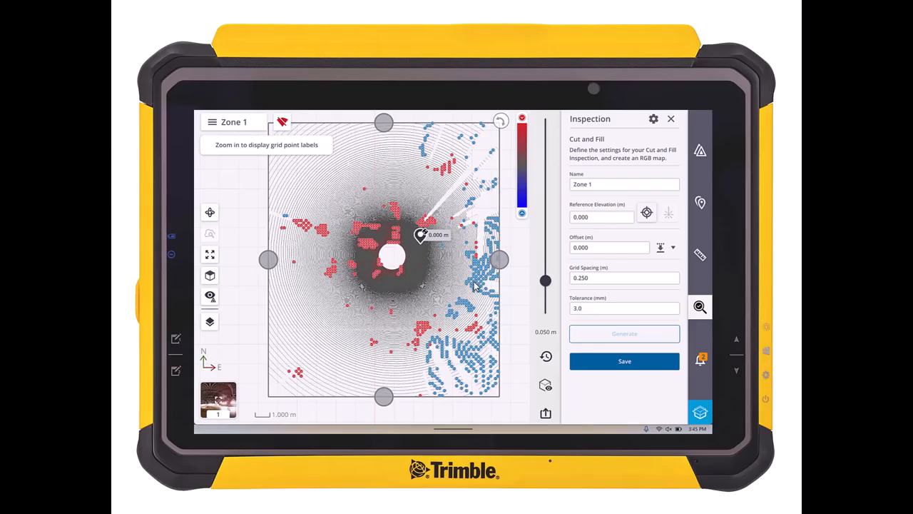
Step: Check the fill value and elevations of two individual low points on the east side of the zone
scroll(474, 281, "up", 5)
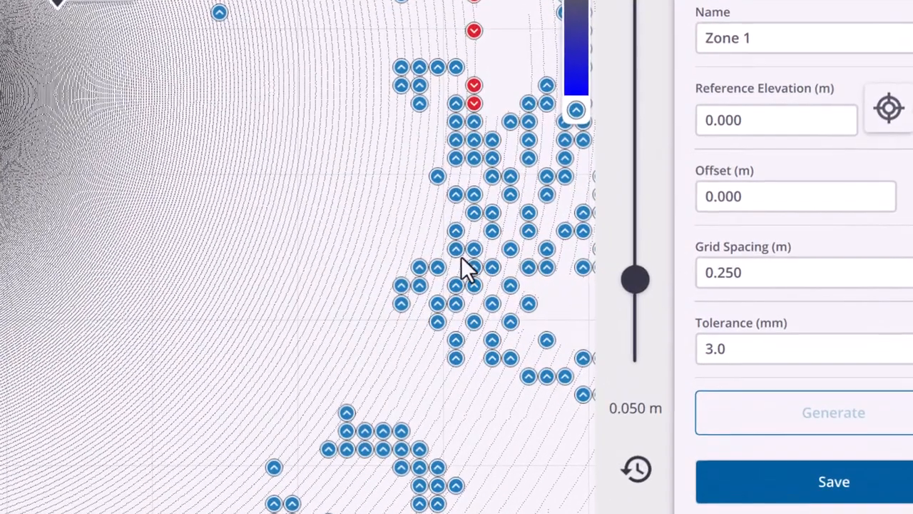
left_click(454, 232)
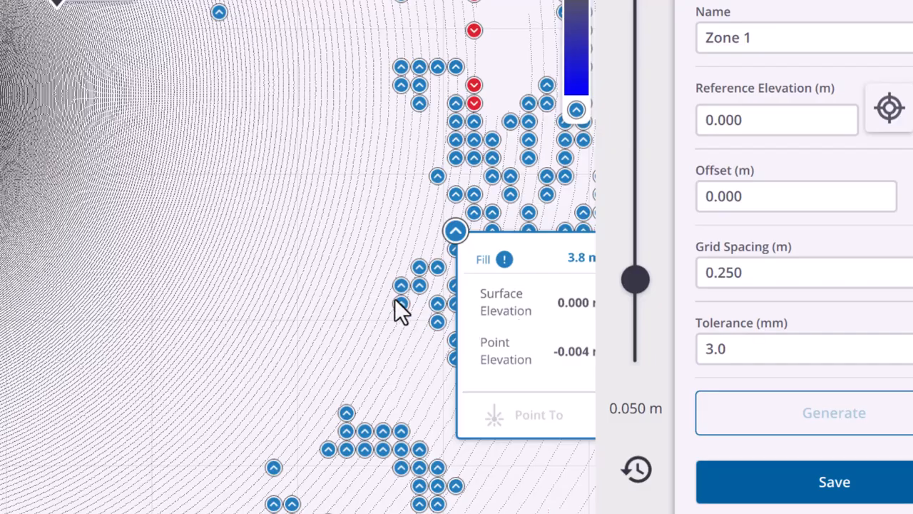
left_click(400, 304)
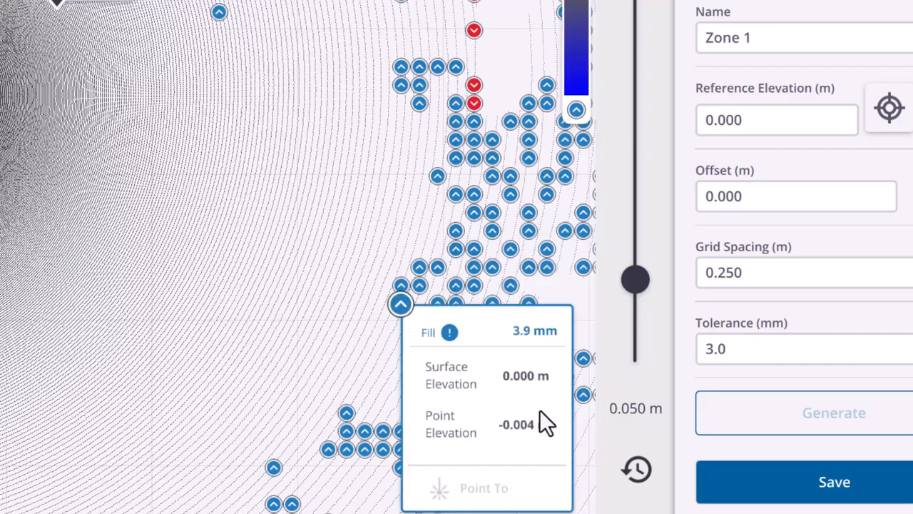
left_click(400, 306)
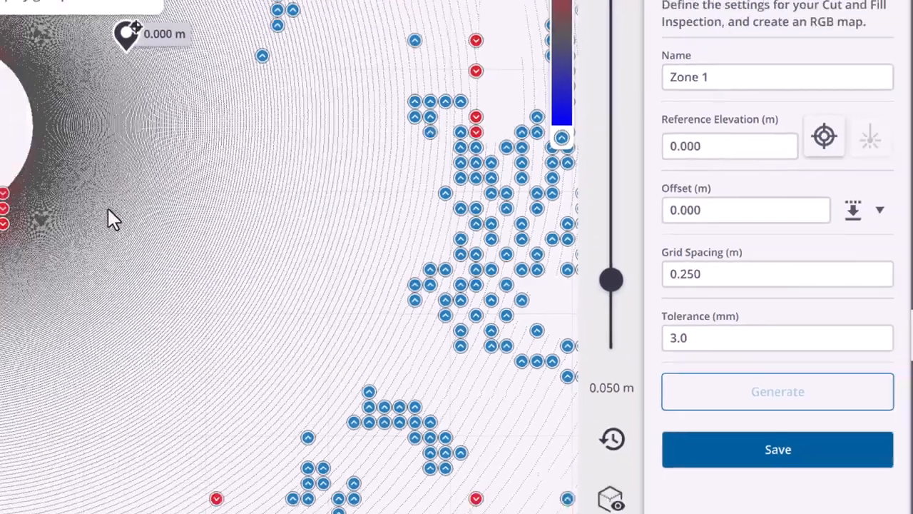
Step: Examine the cut value labels of the high points northwest of the scanner position
left_click_drag(36, 195, 385, 513)
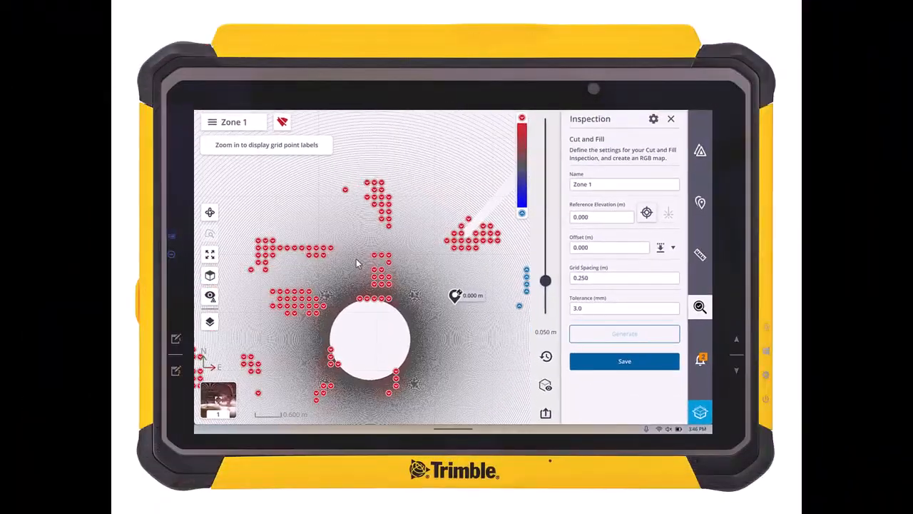
scroll(319, 259, "up", 5)
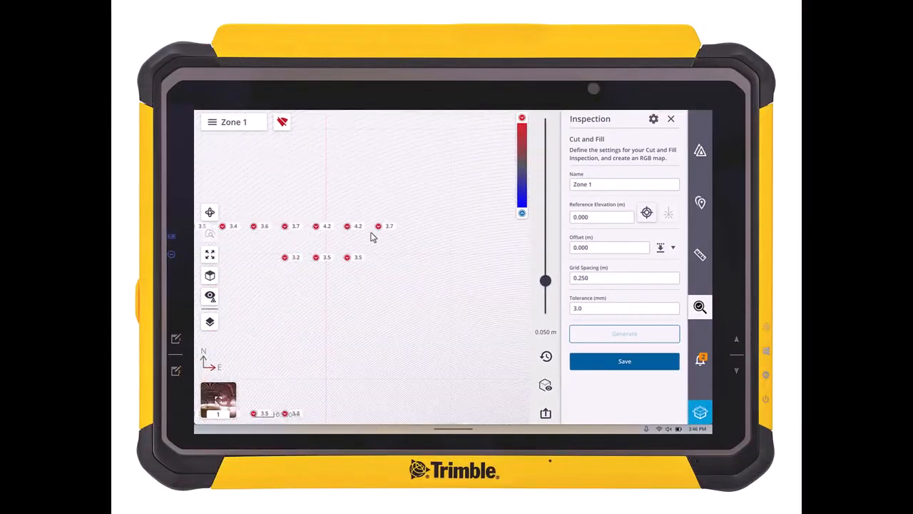
scroll(345, 261, "down", 2)
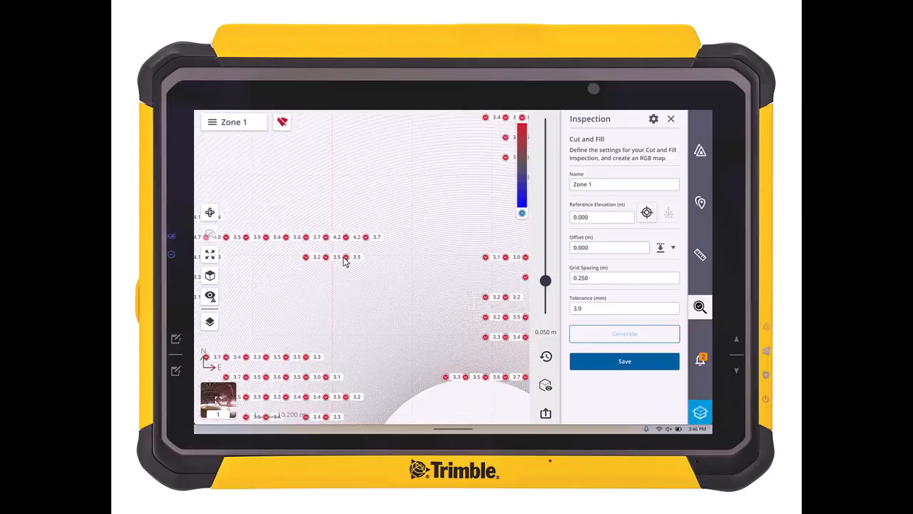
scroll(344, 261, "down", 2)
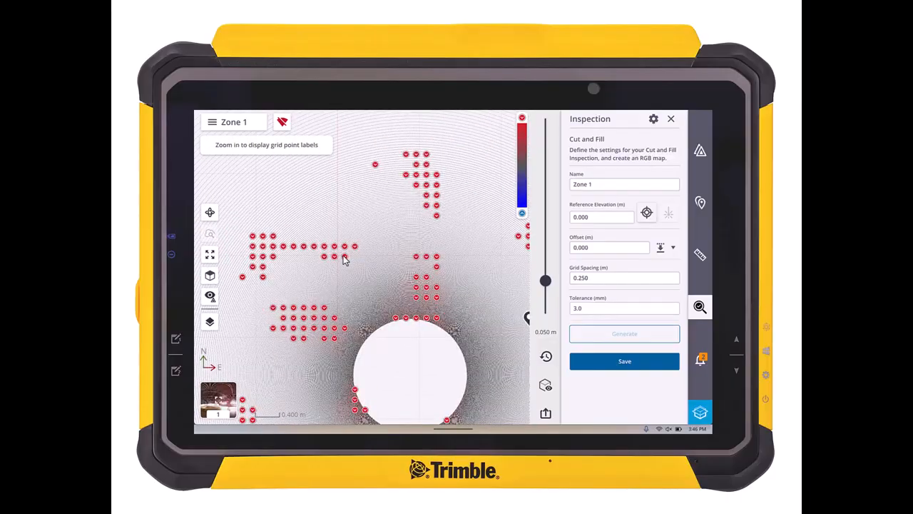
left_click(343, 257)
left_click(344, 257)
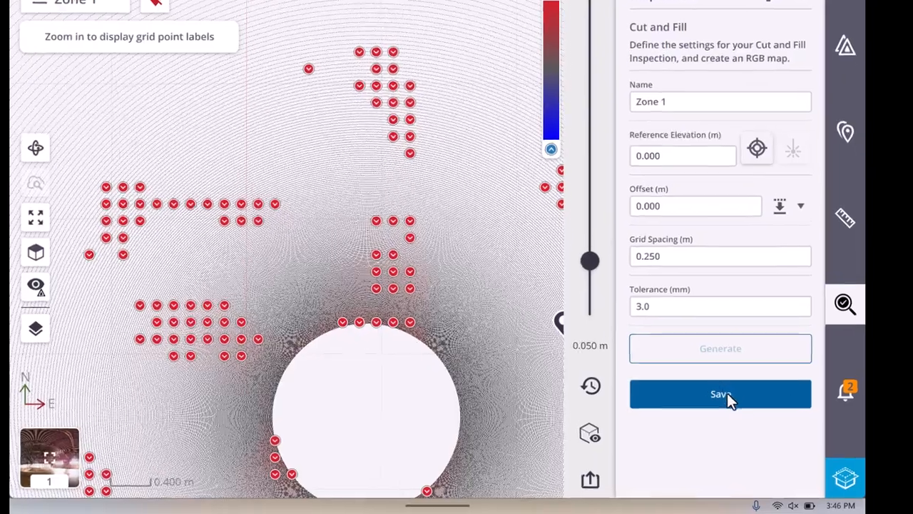
Step: Save the Zone 1 inspection and review its report, including the inspection status, map, points summary and elevation summary
left_click(727, 396)
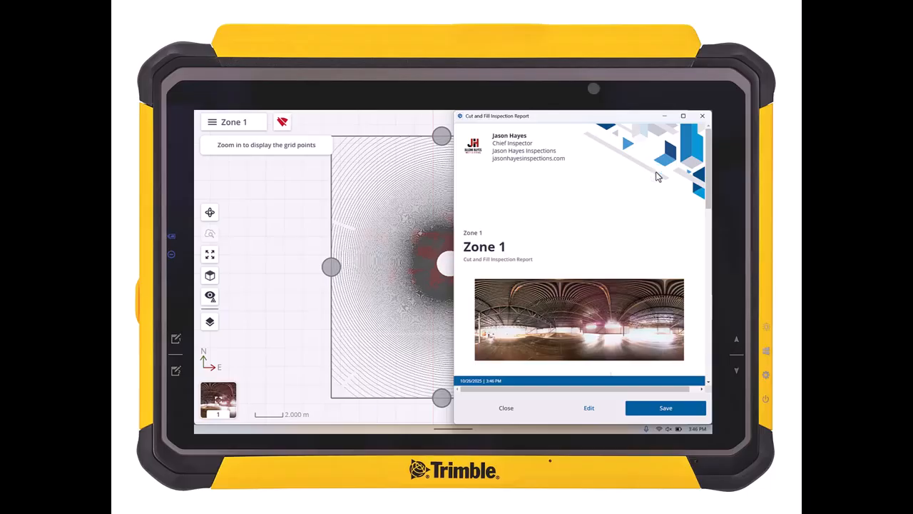
scroll(640, 258, "down", 5)
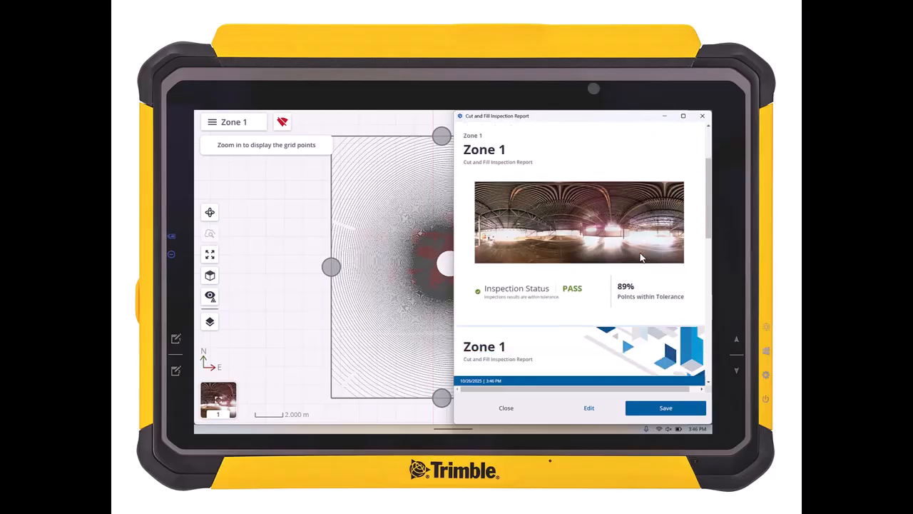
scroll(641, 258, "down", 5)
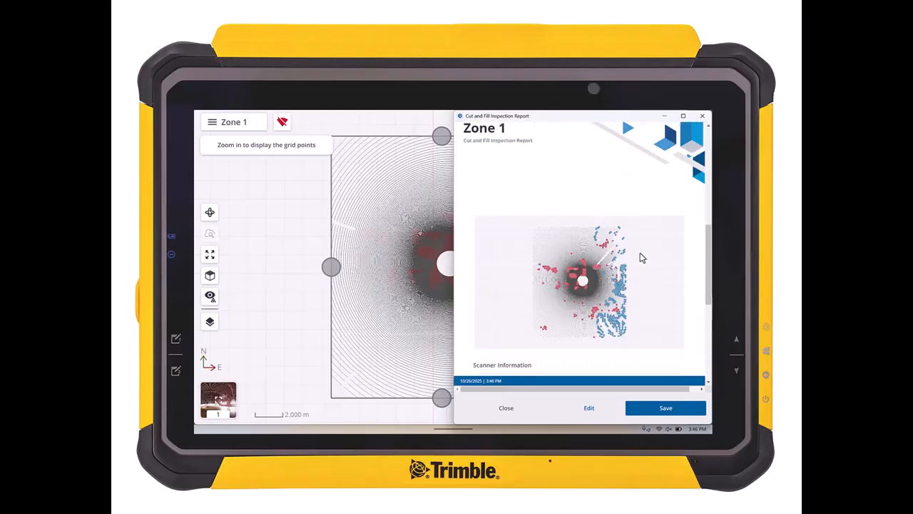
scroll(640, 257, "down", 3)
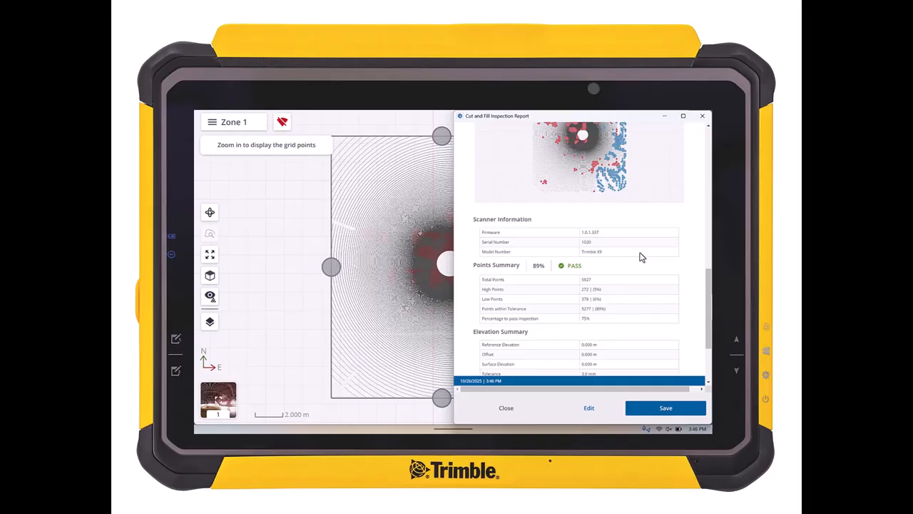
scroll(640, 257, "down", 2)
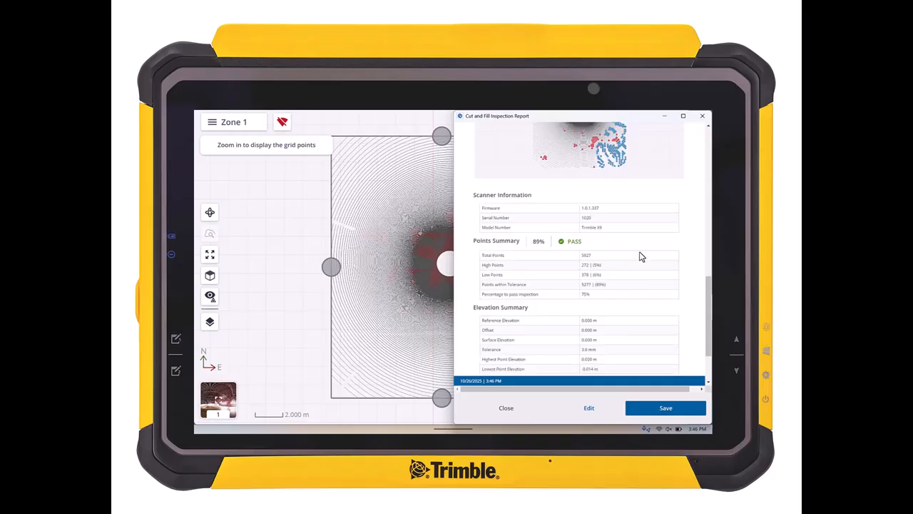
scroll(640, 257, "down", 2)
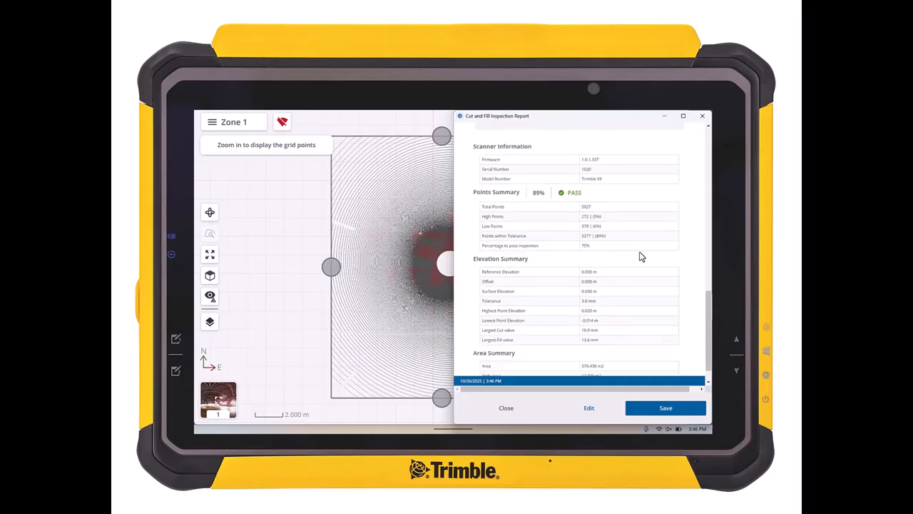
Step: Edit the report details, removing the company logo and adding it again from an image file
left_click(589, 409)
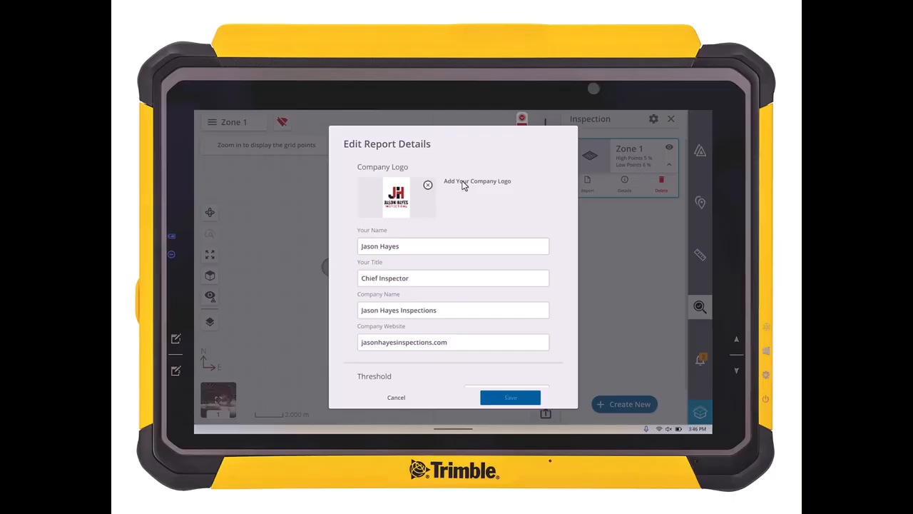
left_click(428, 186)
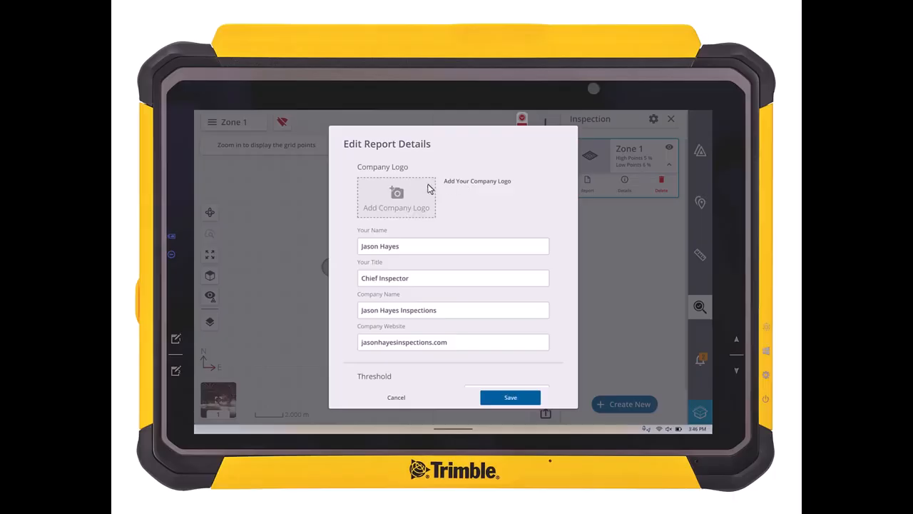
left_click(398, 199)
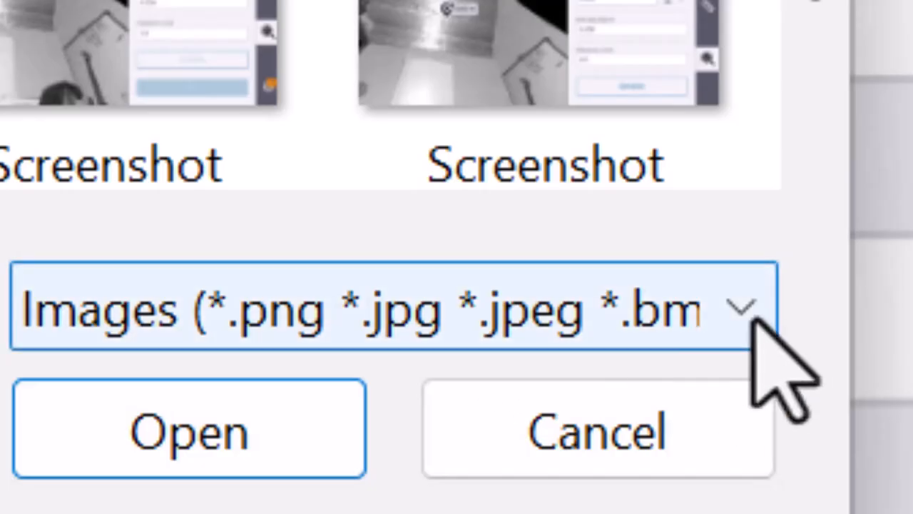
left_click(752, 314)
left_click(756, 326)
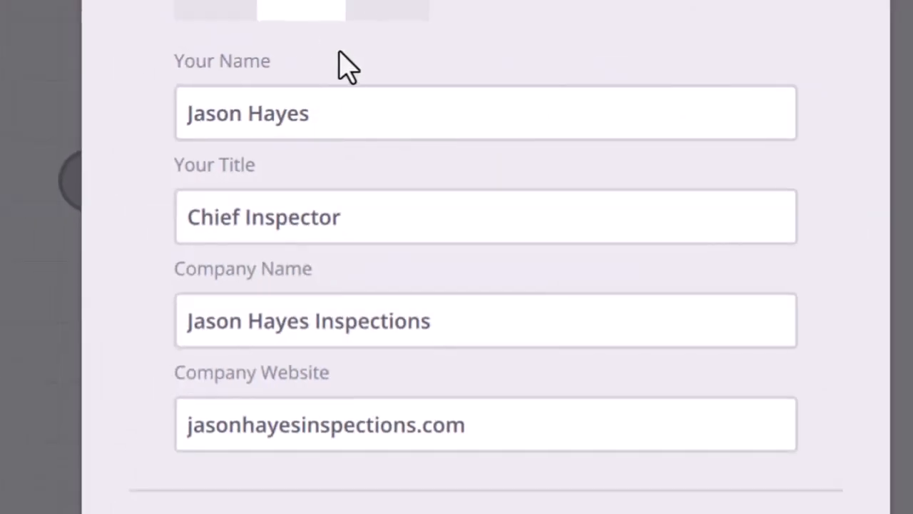
Step: Review the title, pass percentage, grid point and additional image options, and save the report details
triple_click(190, 206)
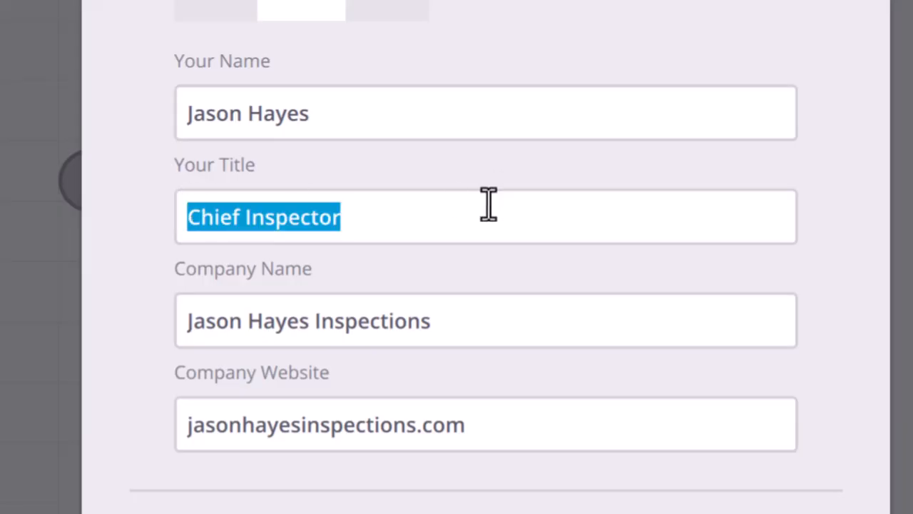
scroll(407, 490, "down", 10)
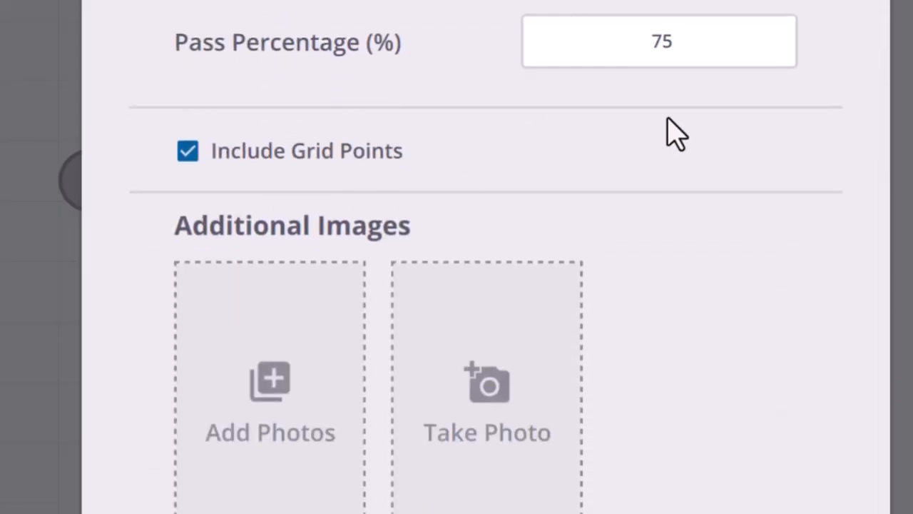
scroll(737, 94, "down", 1)
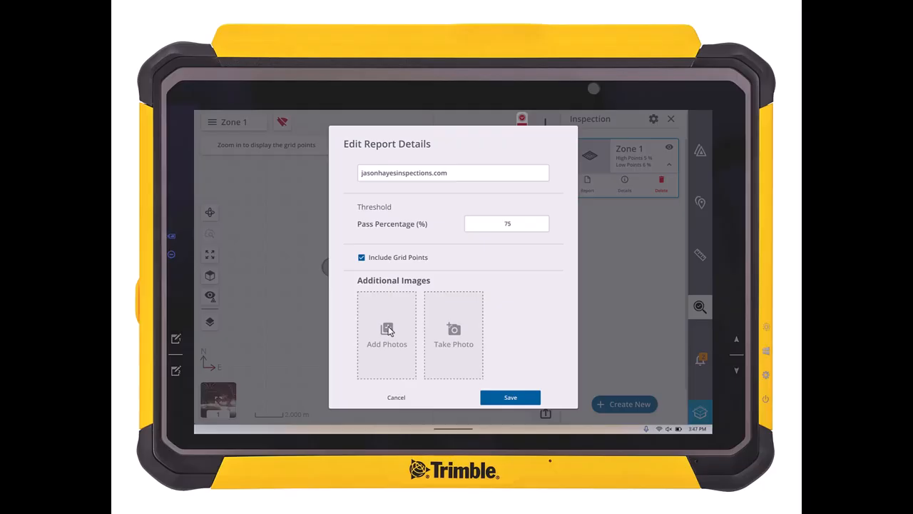
left_click(511, 397)
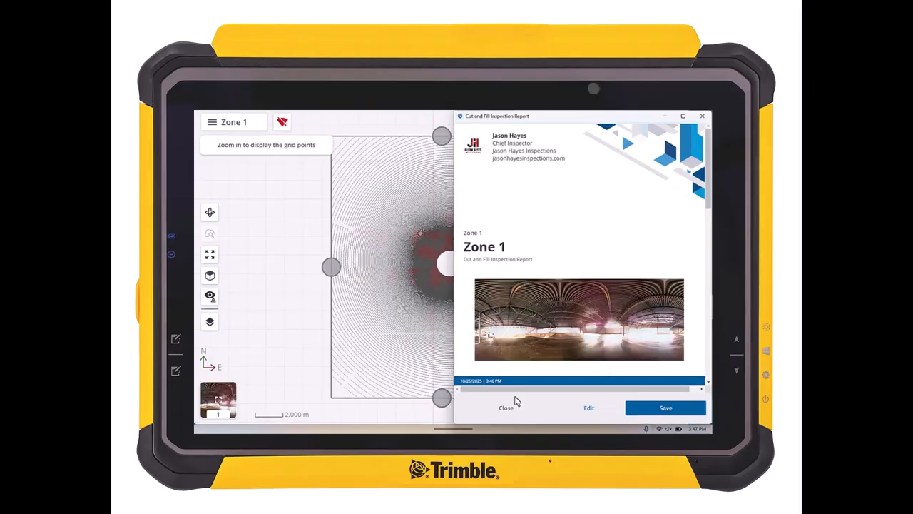
Step: Review and close the updated report, and show the inspection details of Zone 1
scroll(560, 334, "down", 3)
left_click(506, 409)
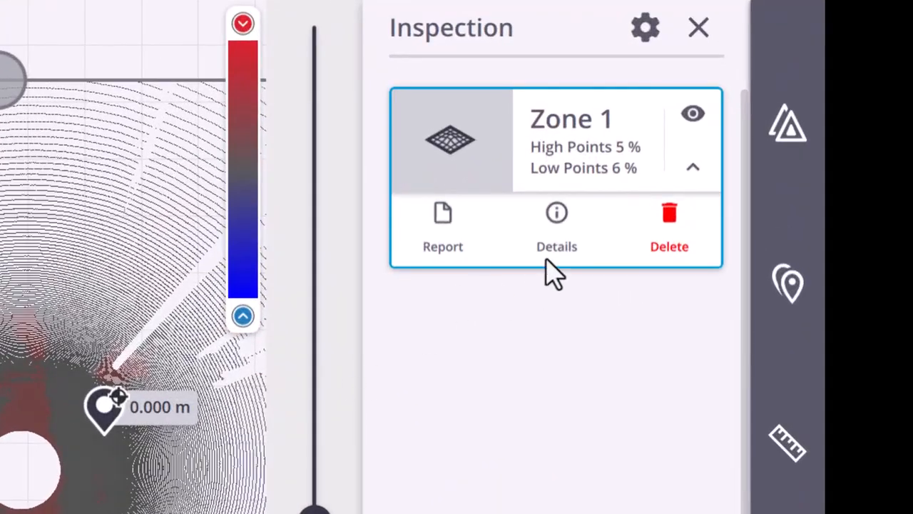
left_click(556, 227)
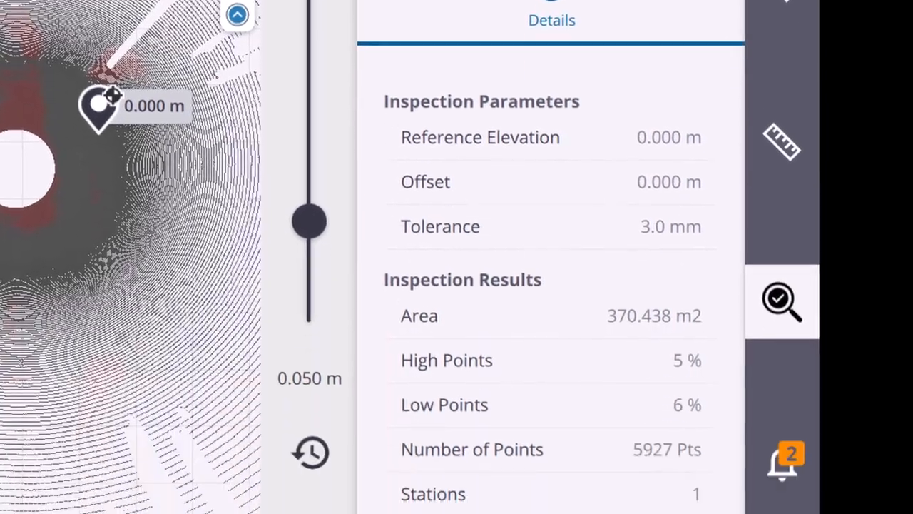
Step: Review the inspection parameters and results of Zone 1, and check the file types offered for exporting its grid points
scroll(637, 207, "down", 3)
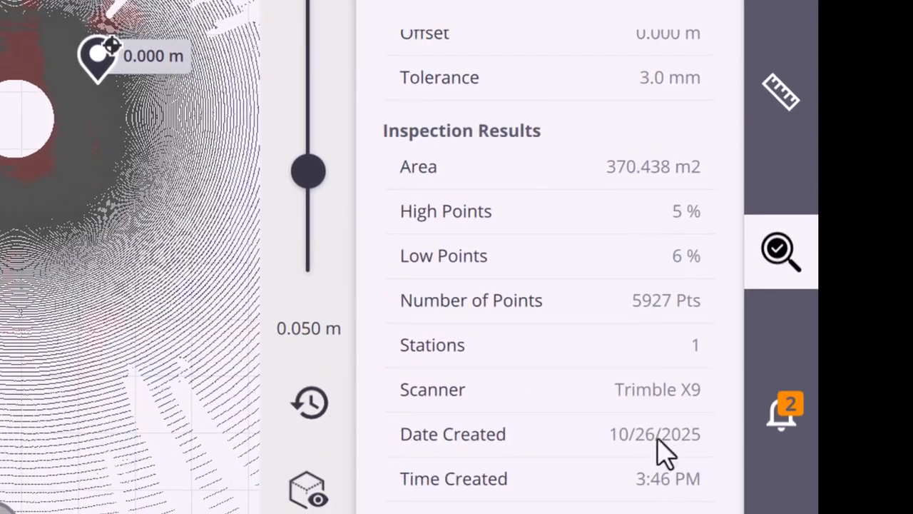
scroll(583, 121, "up", 3)
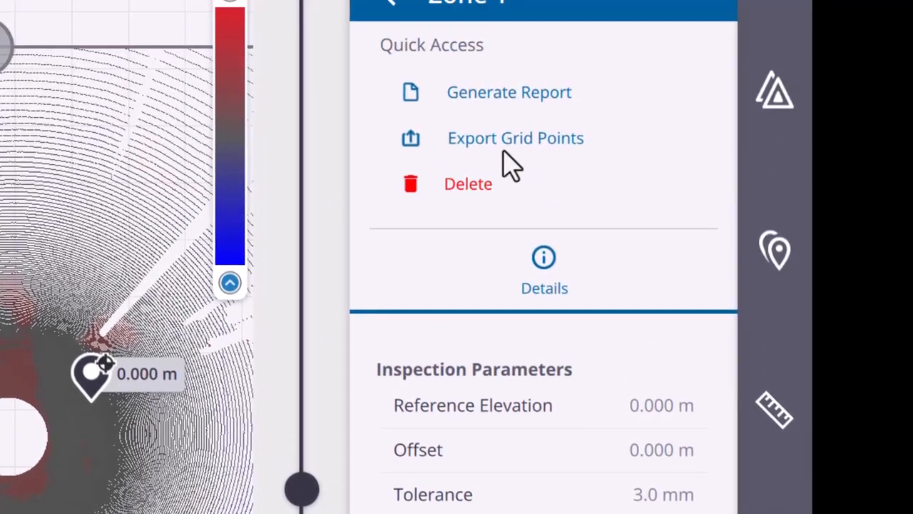
left_click(504, 148)
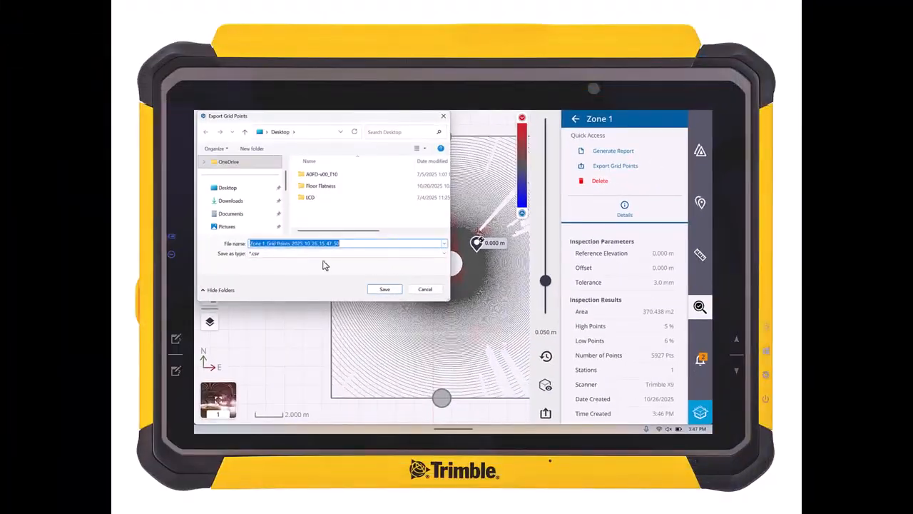
left_click(443, 254)
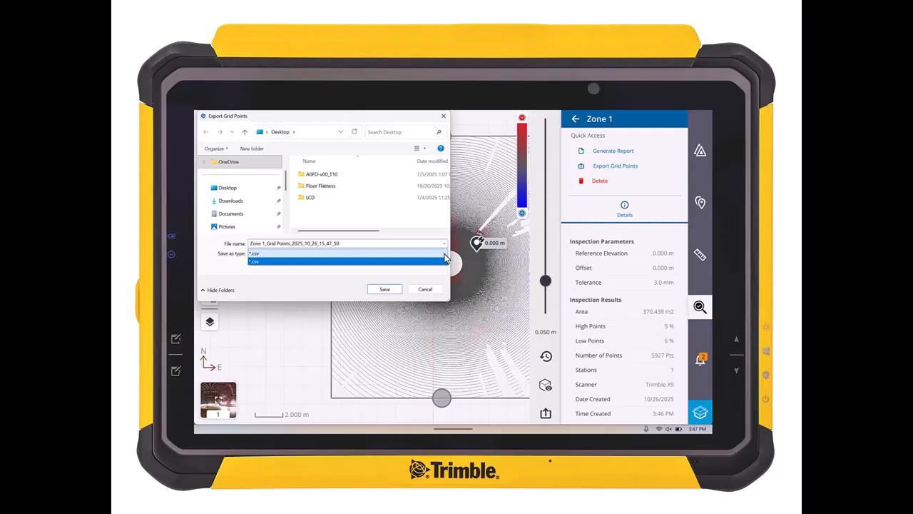
left_click(444, 260)
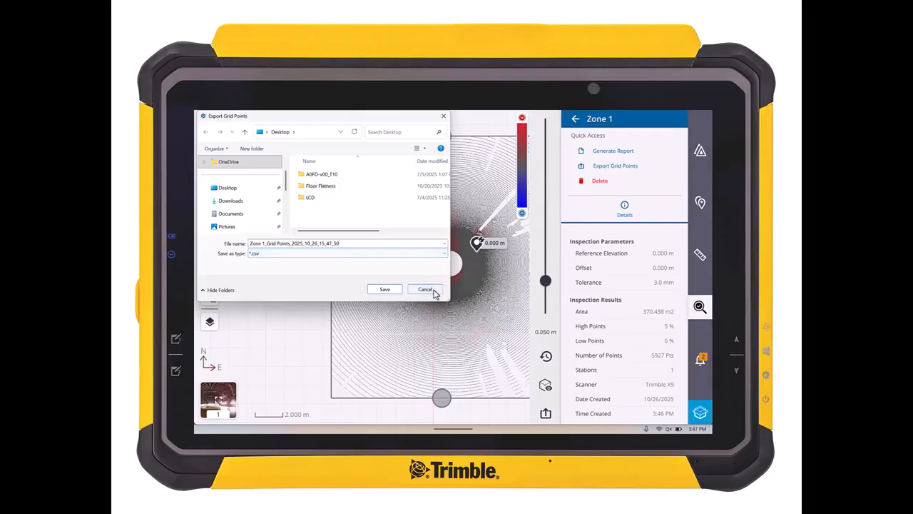
left_click(431, 289)
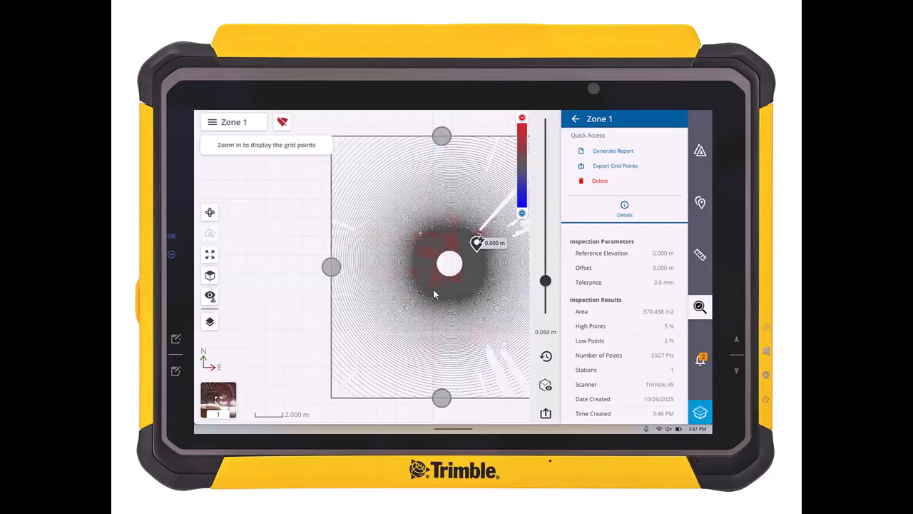
Step: Close the Zone 1 details and the inspection list, and turn off the limit box around the scan
left_click(576, 120)
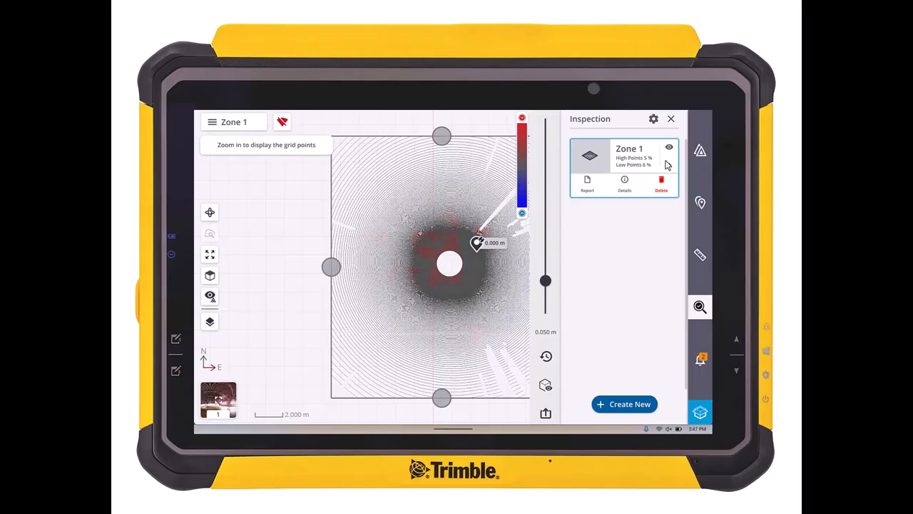
left_click(670, 119)
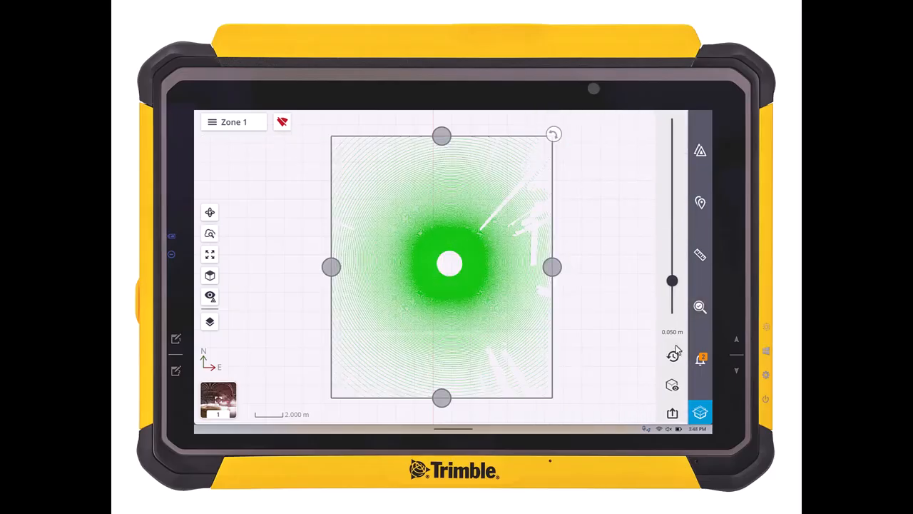
left_click(700, 413)
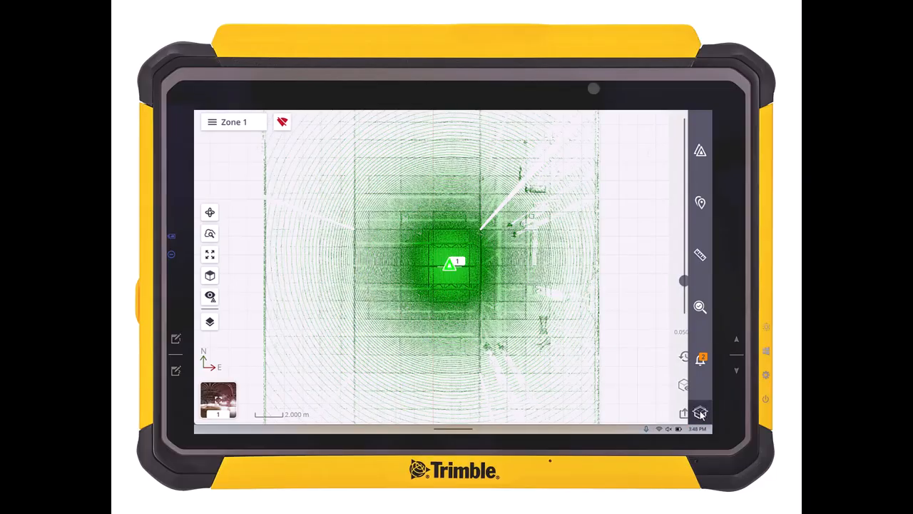
Step: Show the saved Zone 1 inspection with its details again and examine its grid points up close on the map
left_click(700, 307)
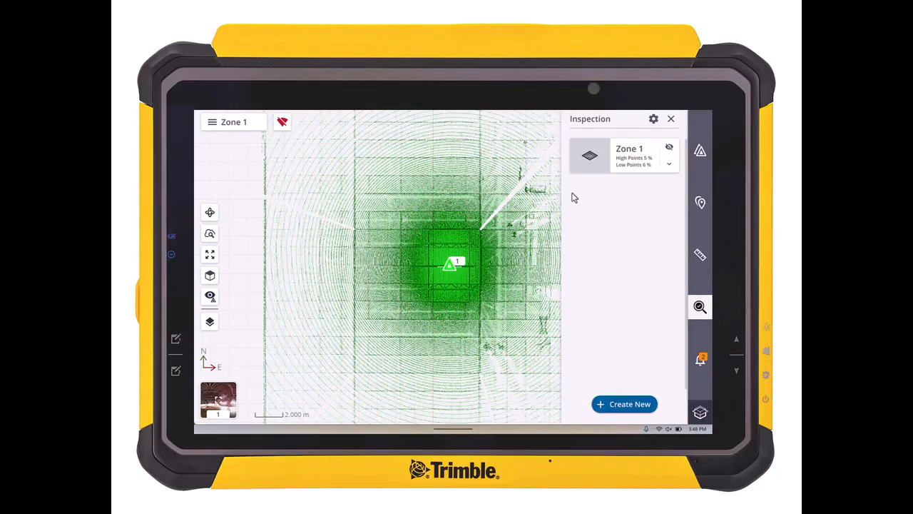
left_click(668, 165)
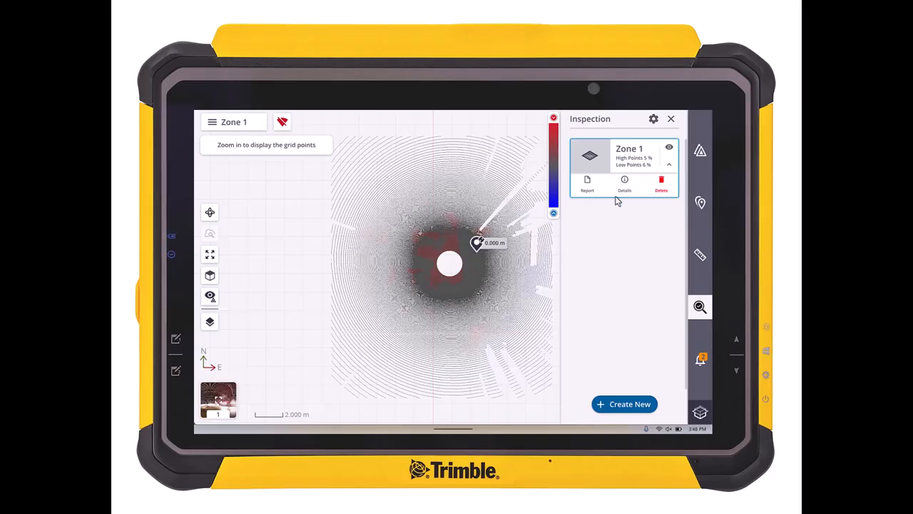
left_click(624, 183)
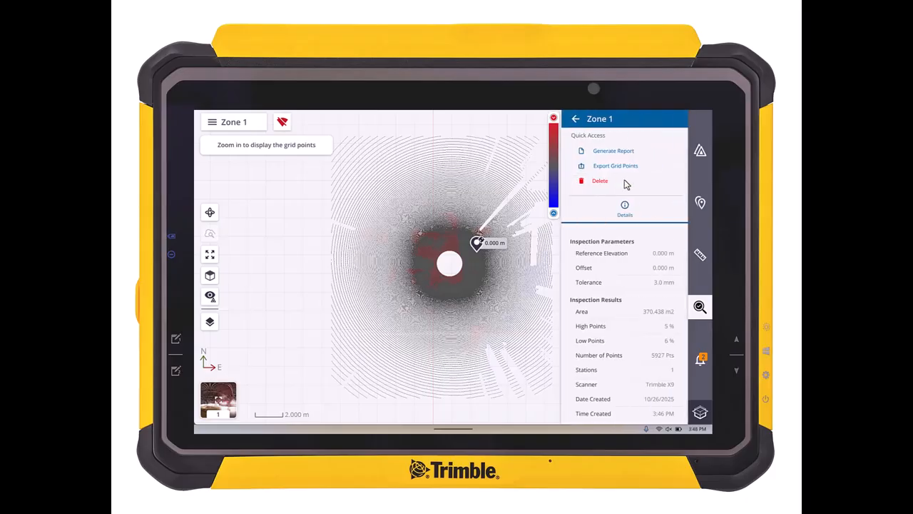
scroll(437, 255, "up", 5)
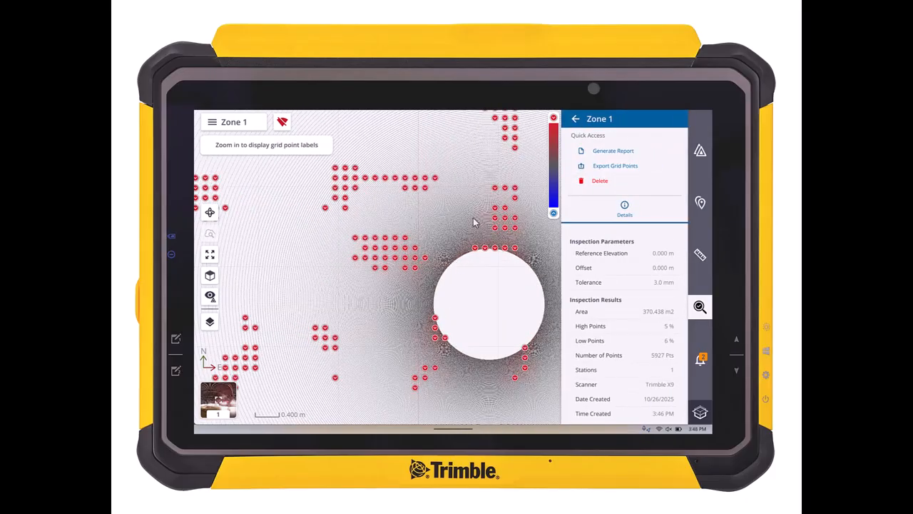